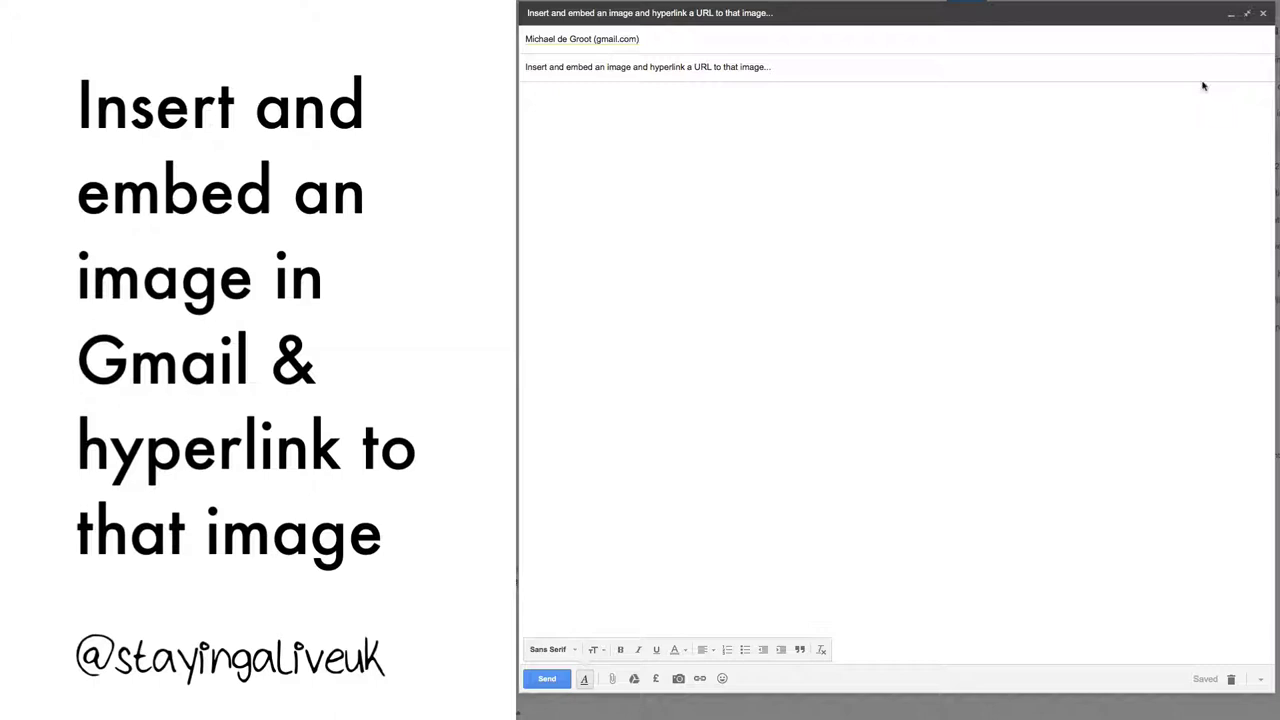
Insert the "Hiring is your most important task" picture inline in the body of the email draft.
{"action": "left_click", "coordinate": [1246, 13]}
{"action": "mouse_move", "coordinate": [618, 42]}
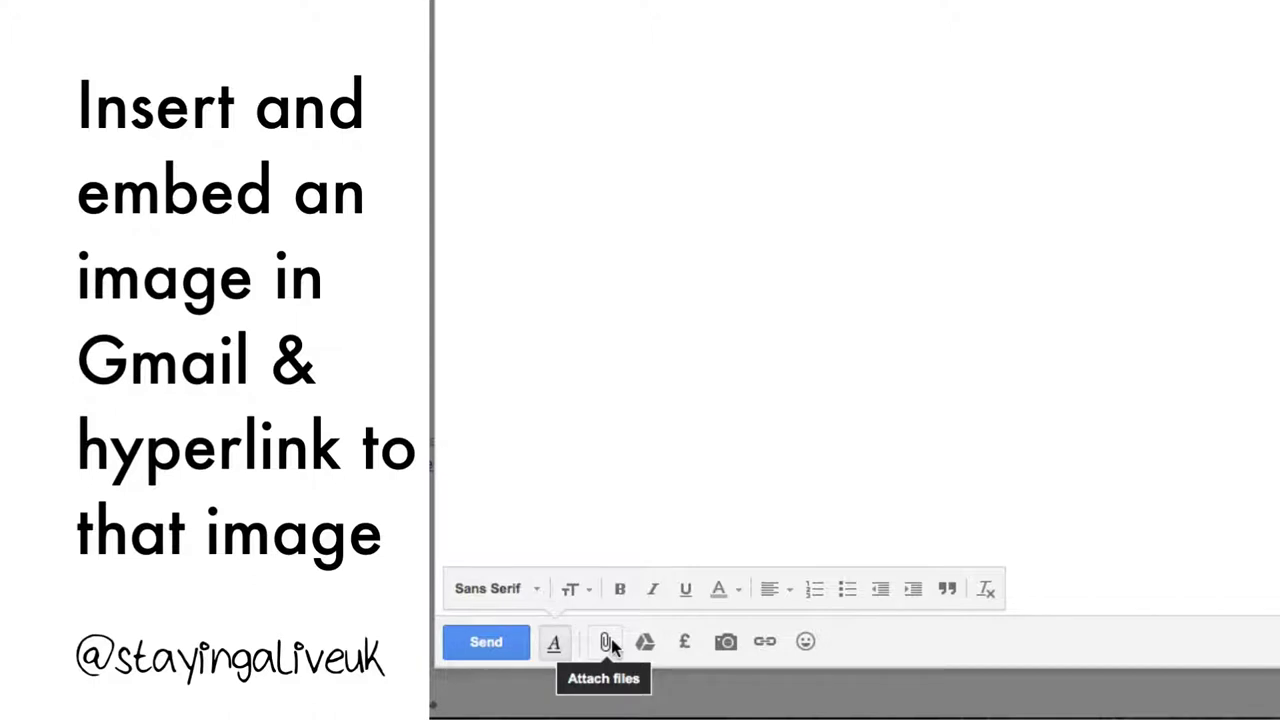
{"action": "left_click", "coordinate": [726, 641]}
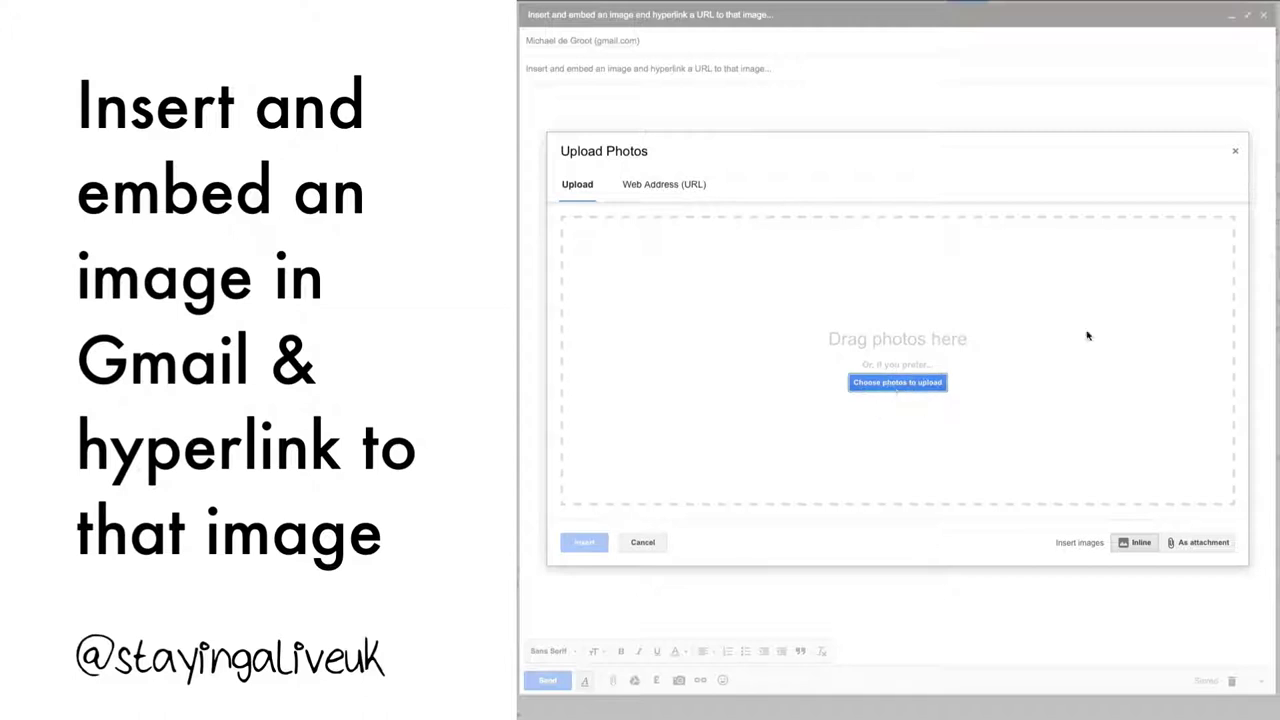
{"action": "left_click_drag", "start_coordinate": [1089, 336], "coordinate": [943, 334]}
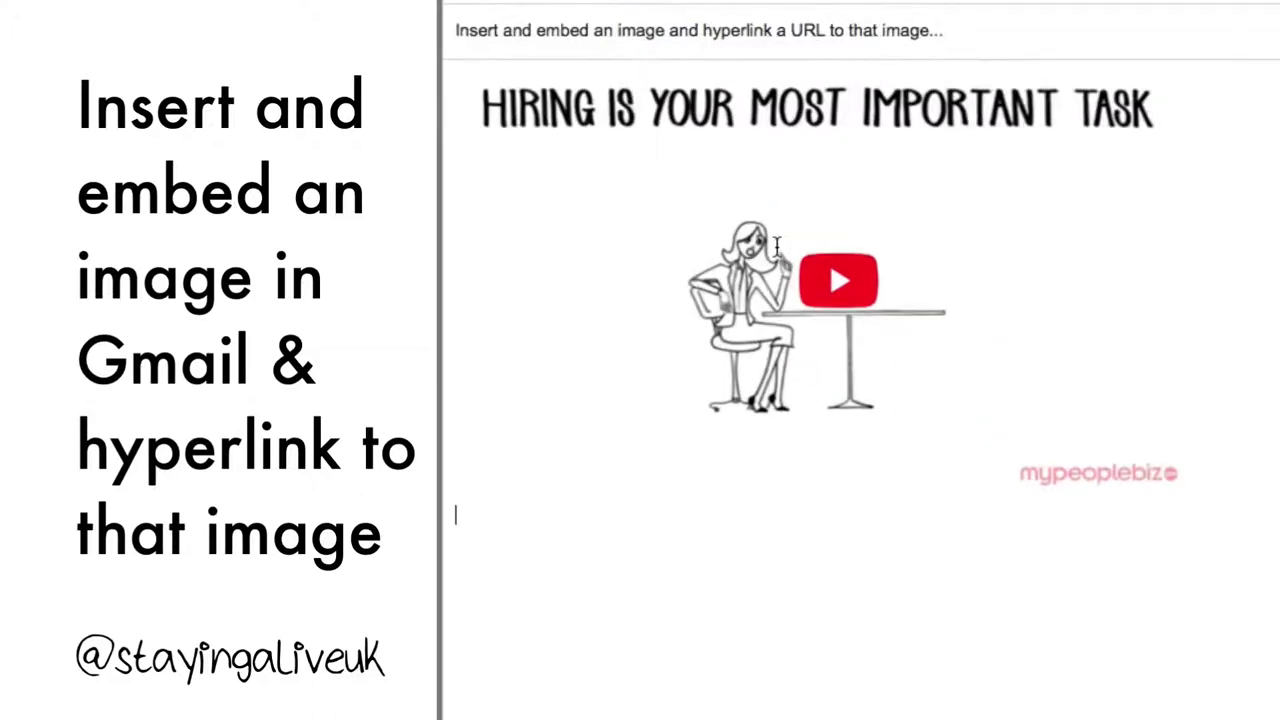
Try the Small size option on the inserted image.
{"action": "left_click", "coordinate": [776, 248]}
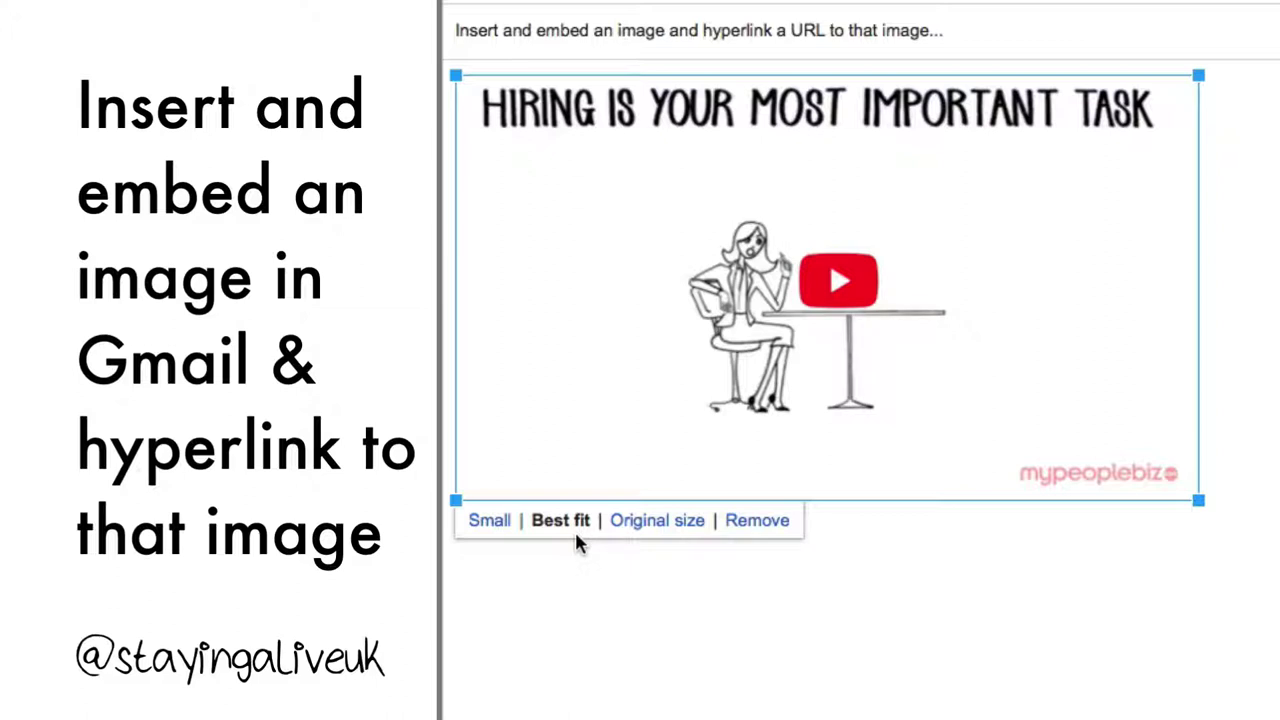
{"action": "left_click", "coordinate": [492, 524]}
{"action": "left_click", "coordinate": [634, 182]}
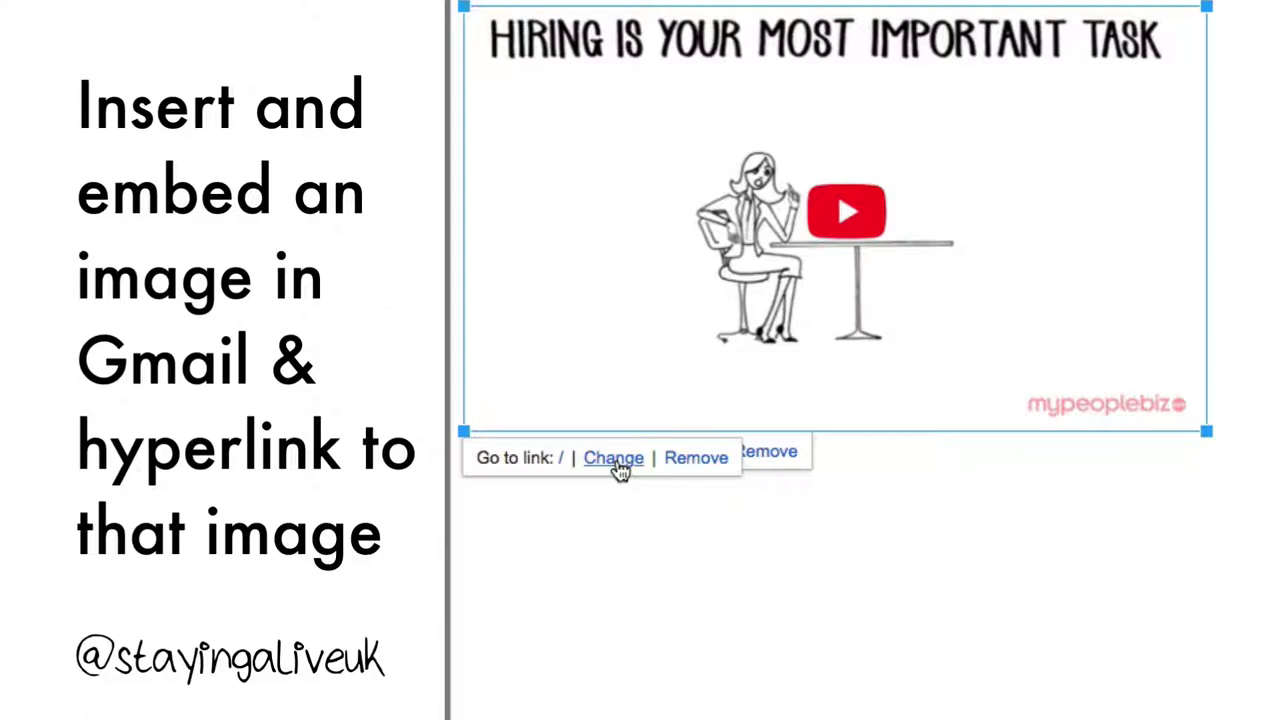
{"action": "left_click", "coordinate": [614, 458]}
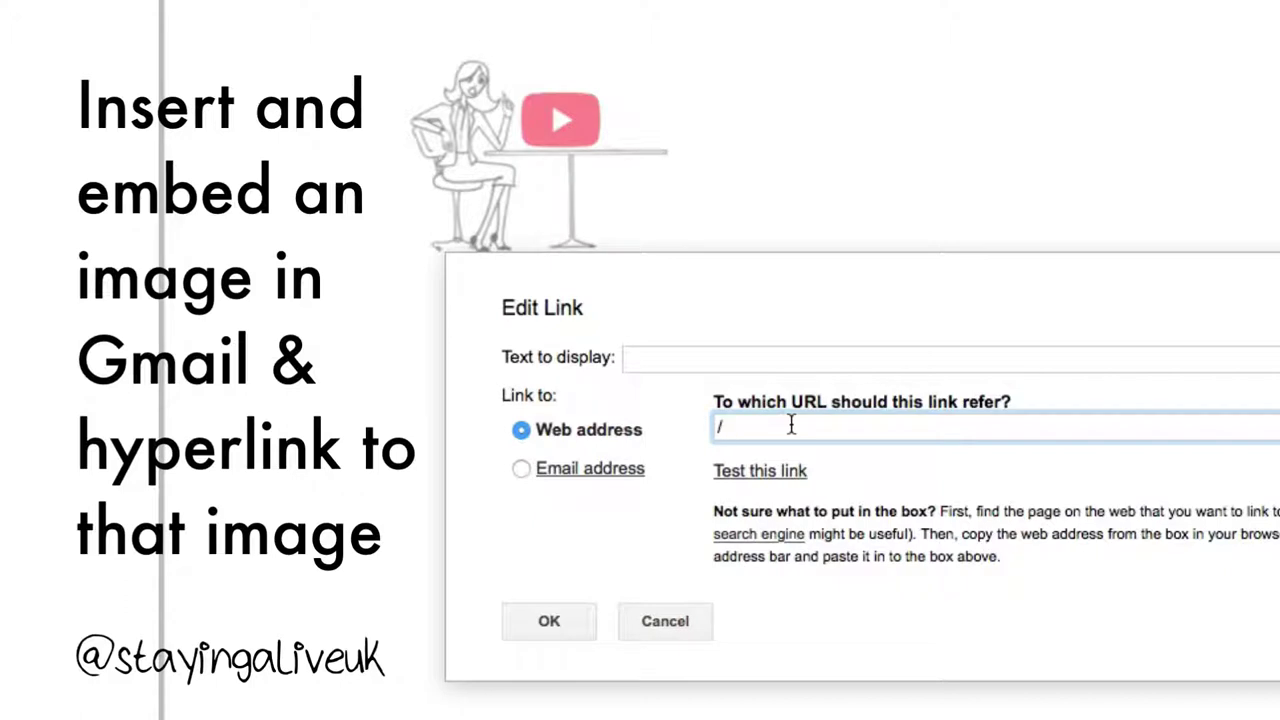
{"action": "key", "text": "BackSpace"}
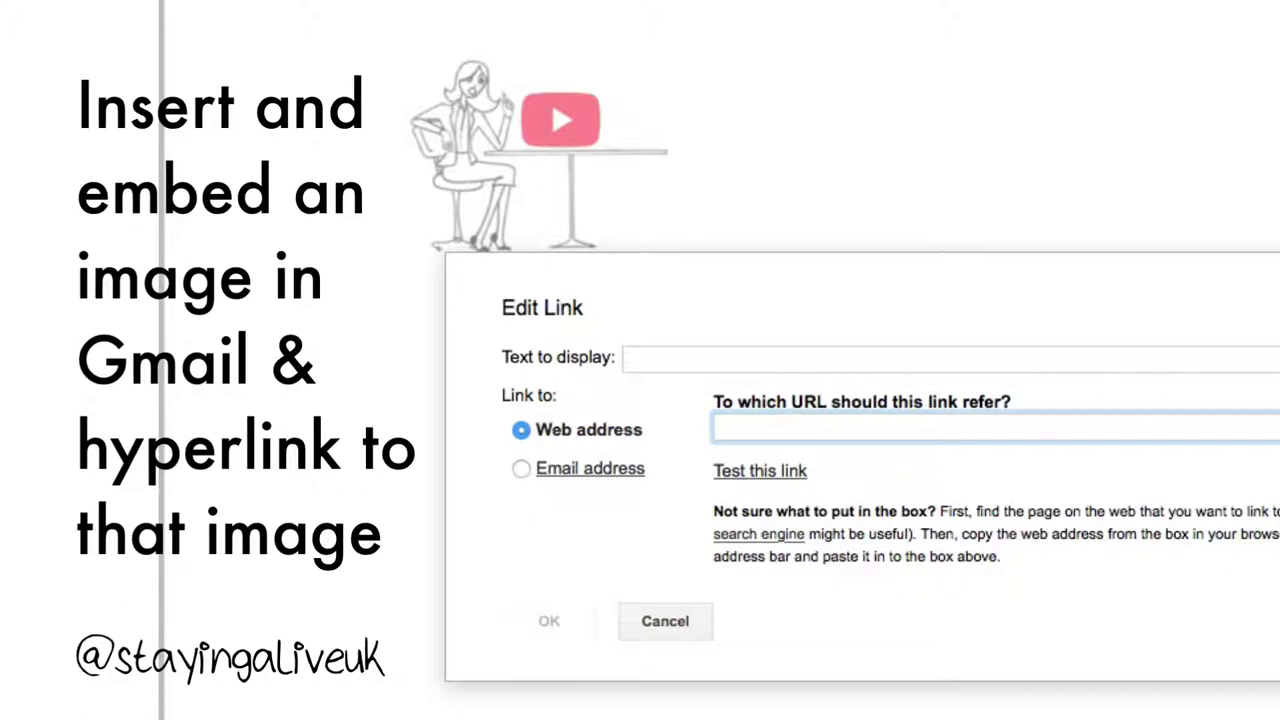
{"action": "type", "text": "https://www.youtube.com/watch?v=wYKR4ruXyjg"}
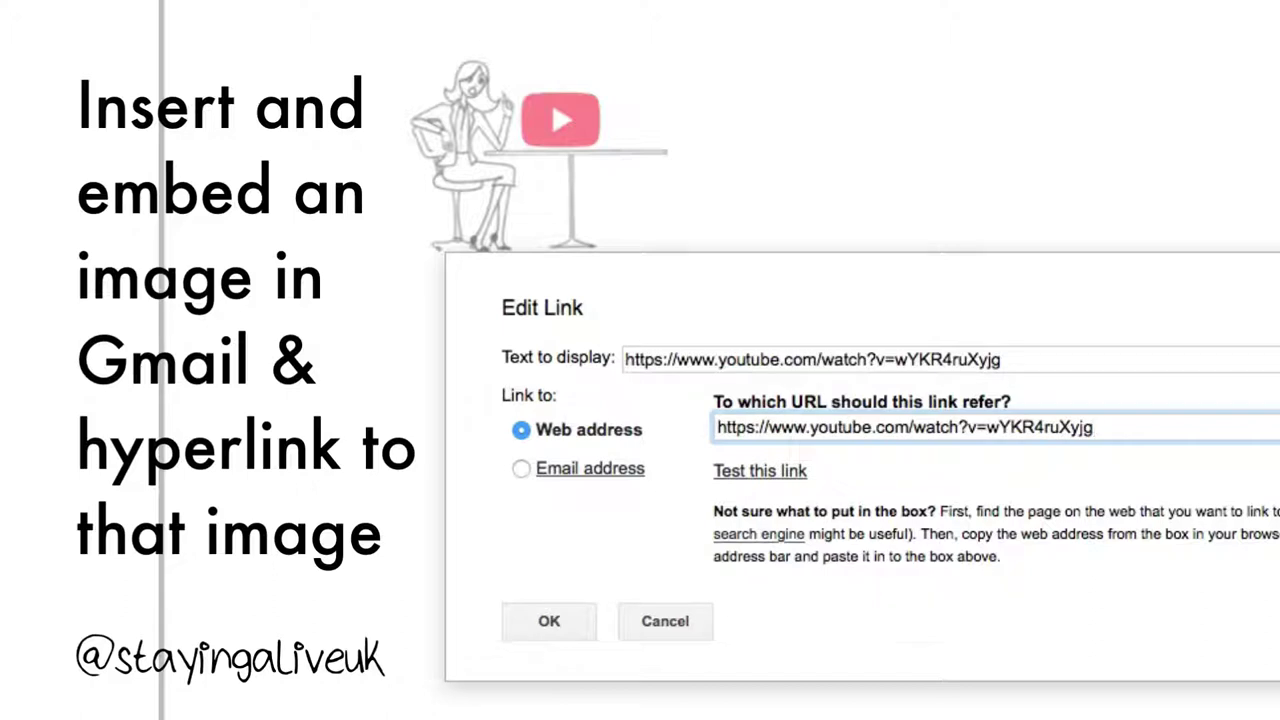
{"action": "left_click_drag", "start_coordinate": [1020, 360], "coordinate": [586, 360]}
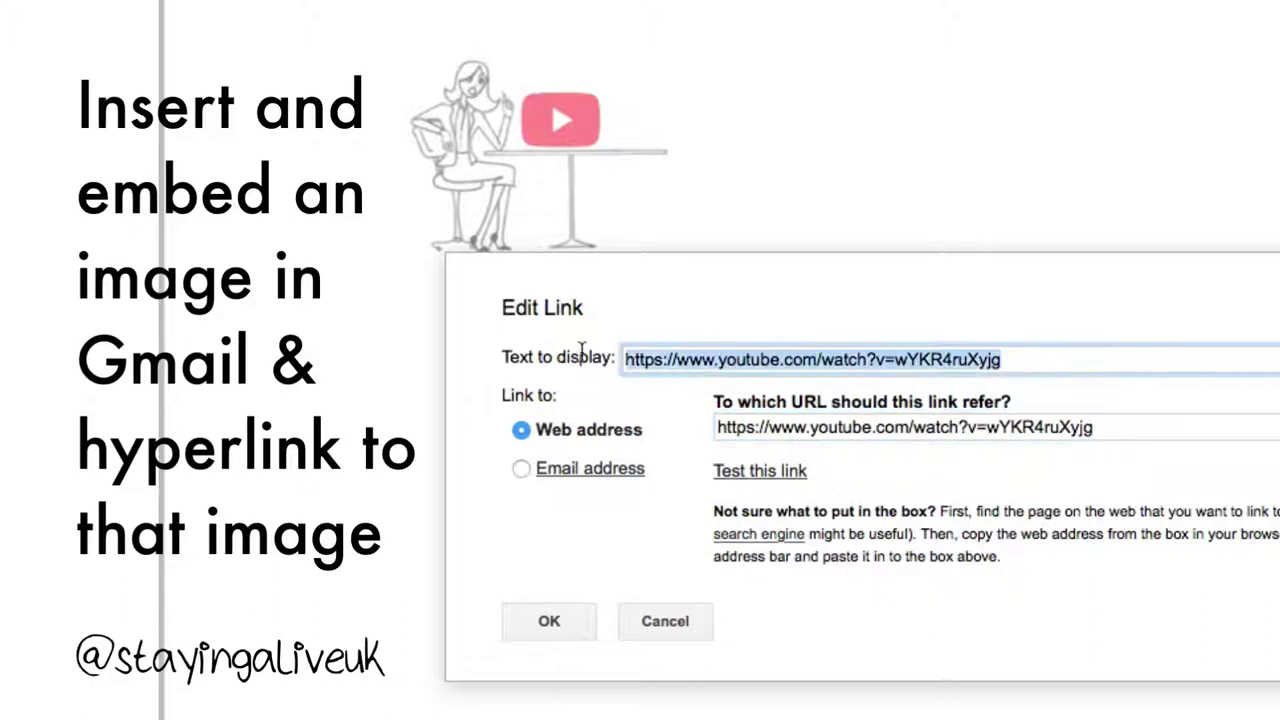
{"action": "key", "text": "BackSpace"}
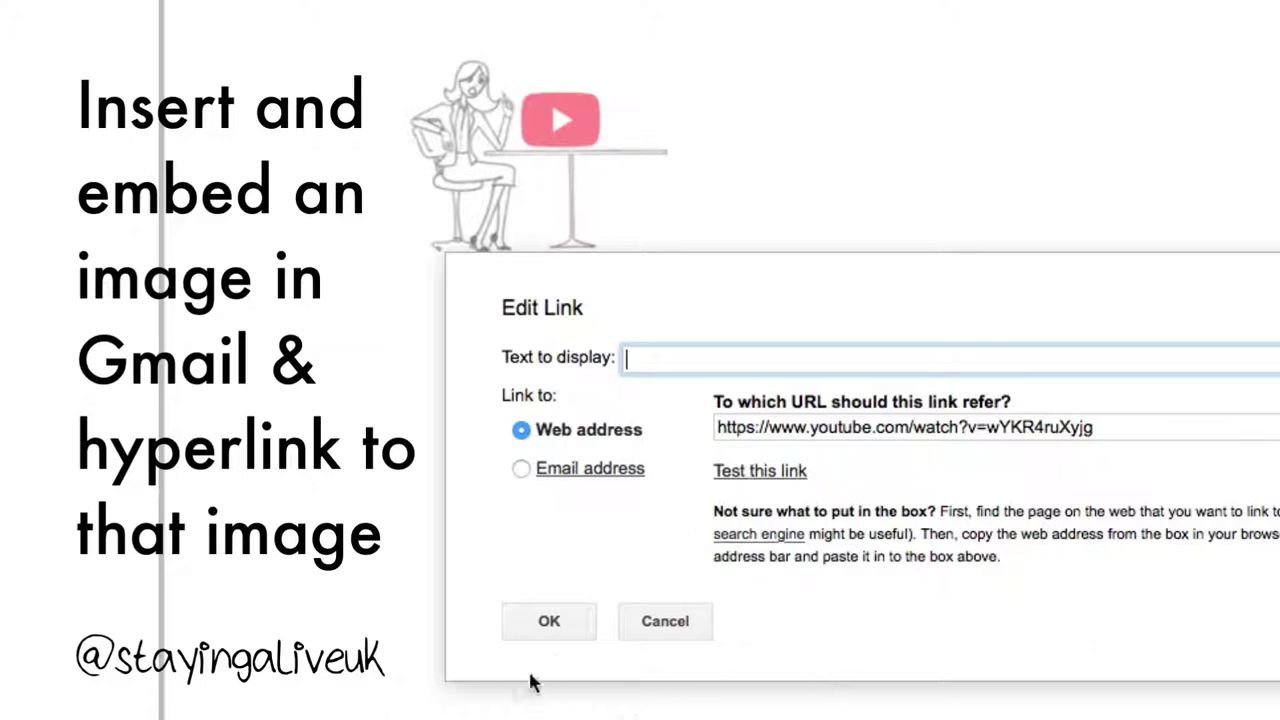
{"action": "left_click", "coordinate": [552, 625]}
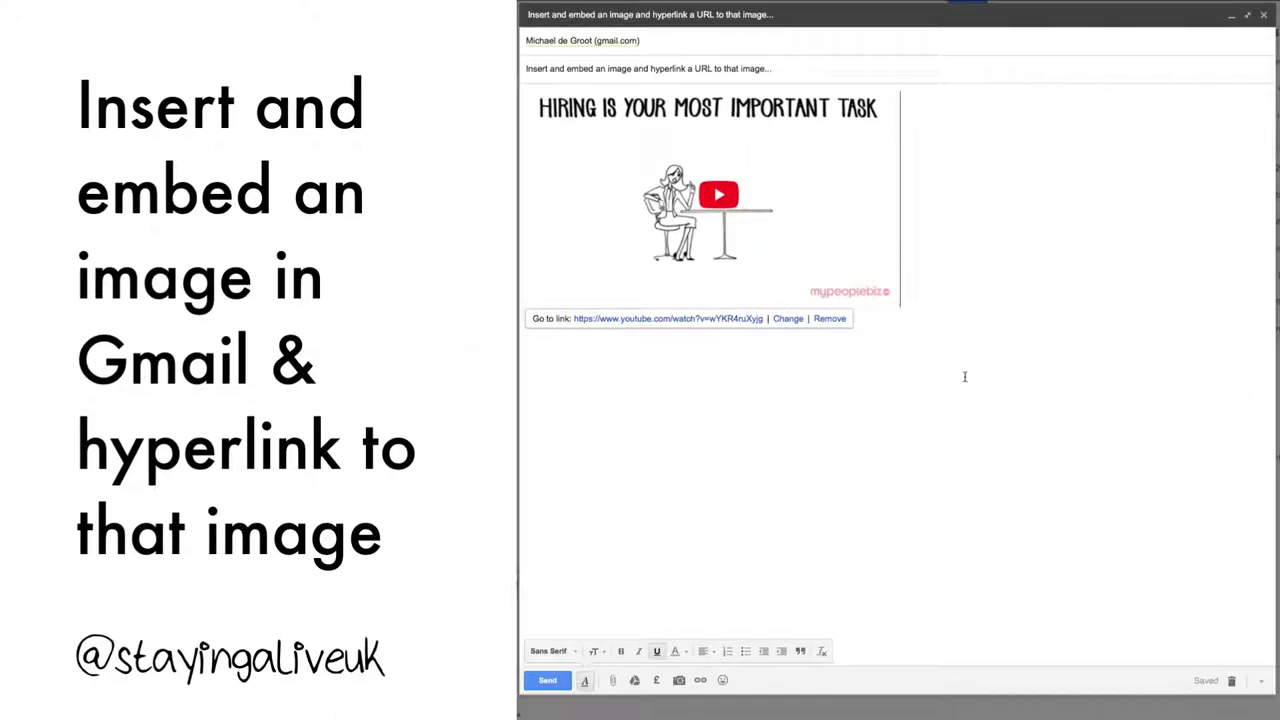
{"action": "left_click", "coordinate": [965, 376]}
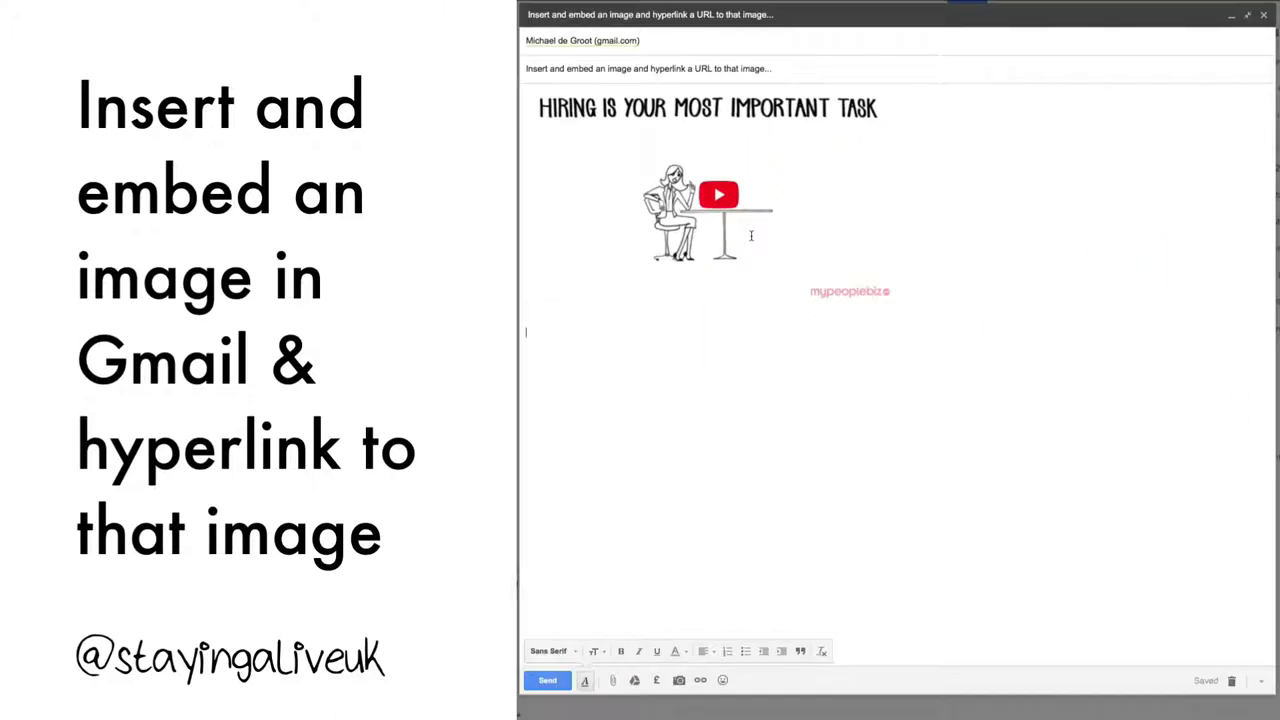
Resize the linked image proportionally until it is slightly larger than its best-fit size.
{"action": "left_click", "coordinate": [751, 235]}
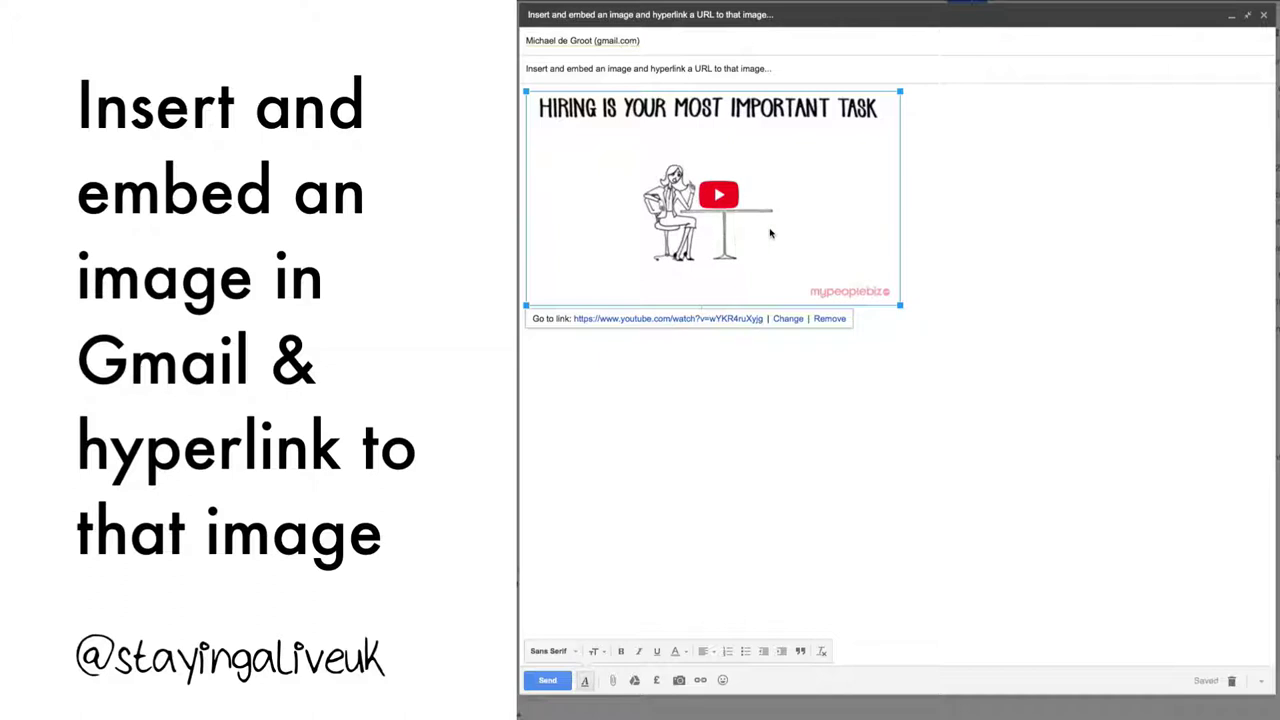
{"action": "left_click_drag", "start_coordinate": [901, 307], "coordinate": [1023, 361]}
{"action": "left_click", "coordinate": [909, 283]}
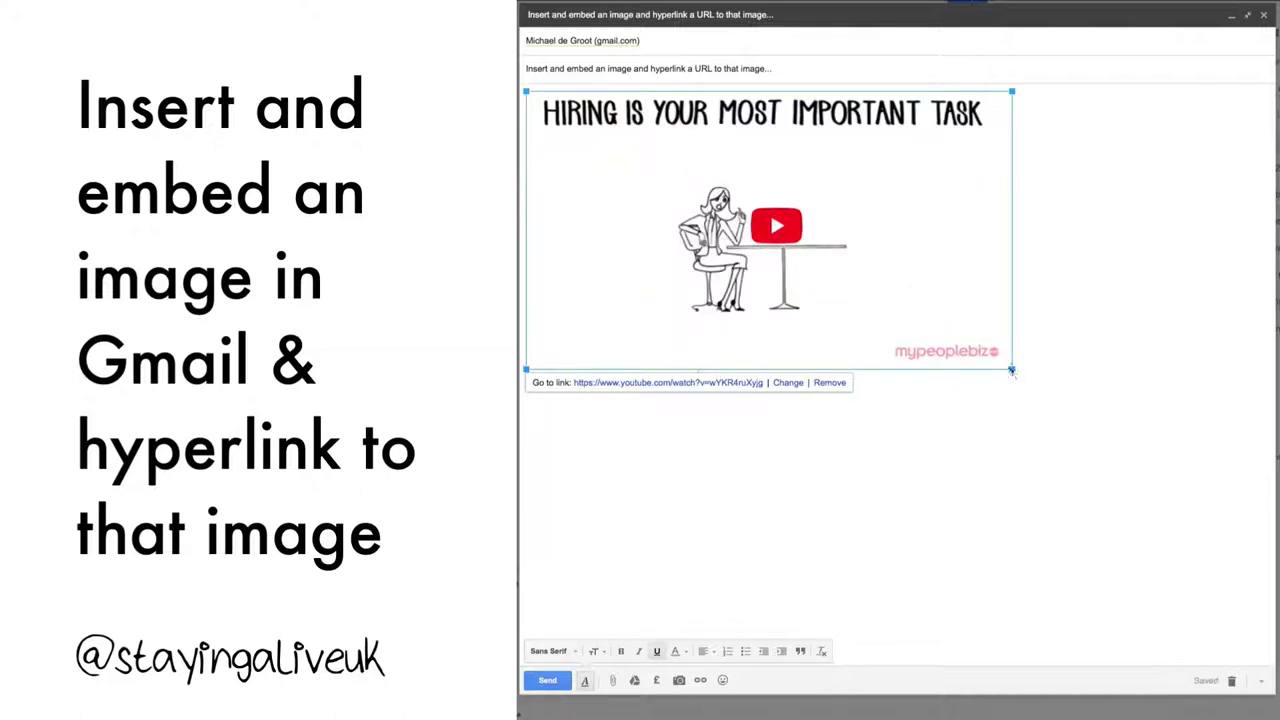
{"action": "left_click_drag", "start_coordinate": [1011, 371], "coordinate": [1048, 375]}
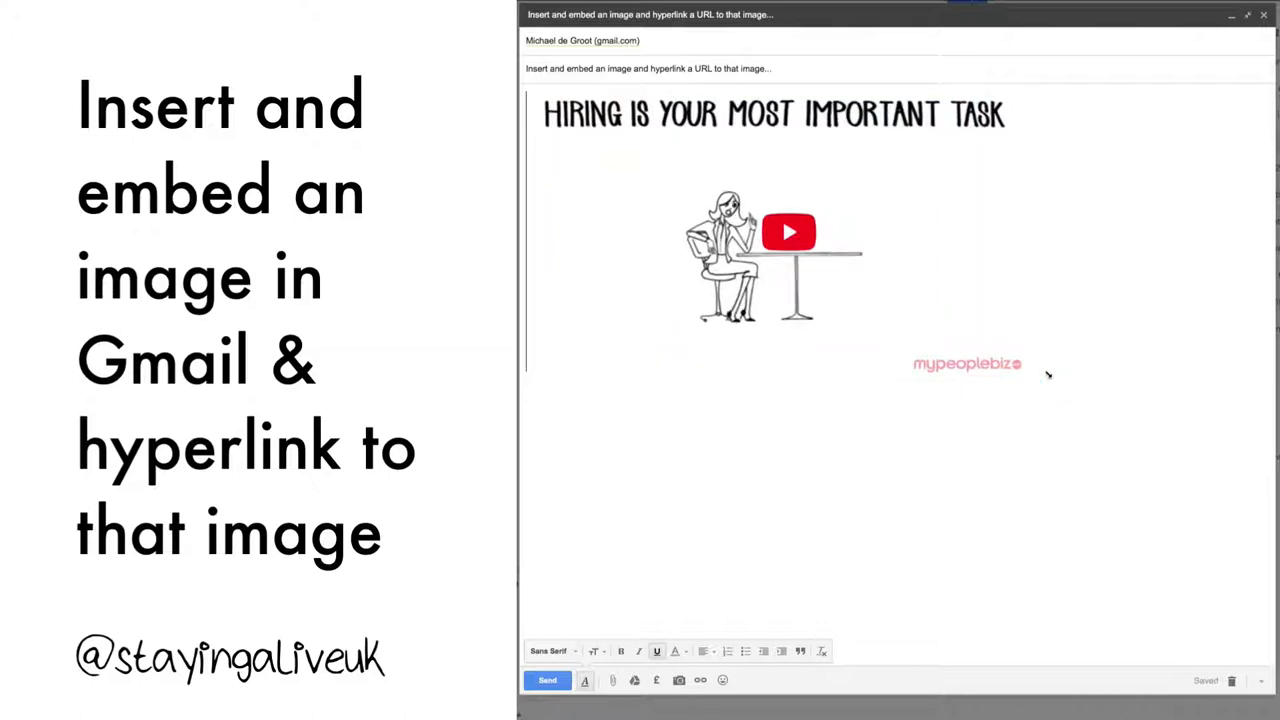
{"action": "left_click", "coordinate": [943, 288]}
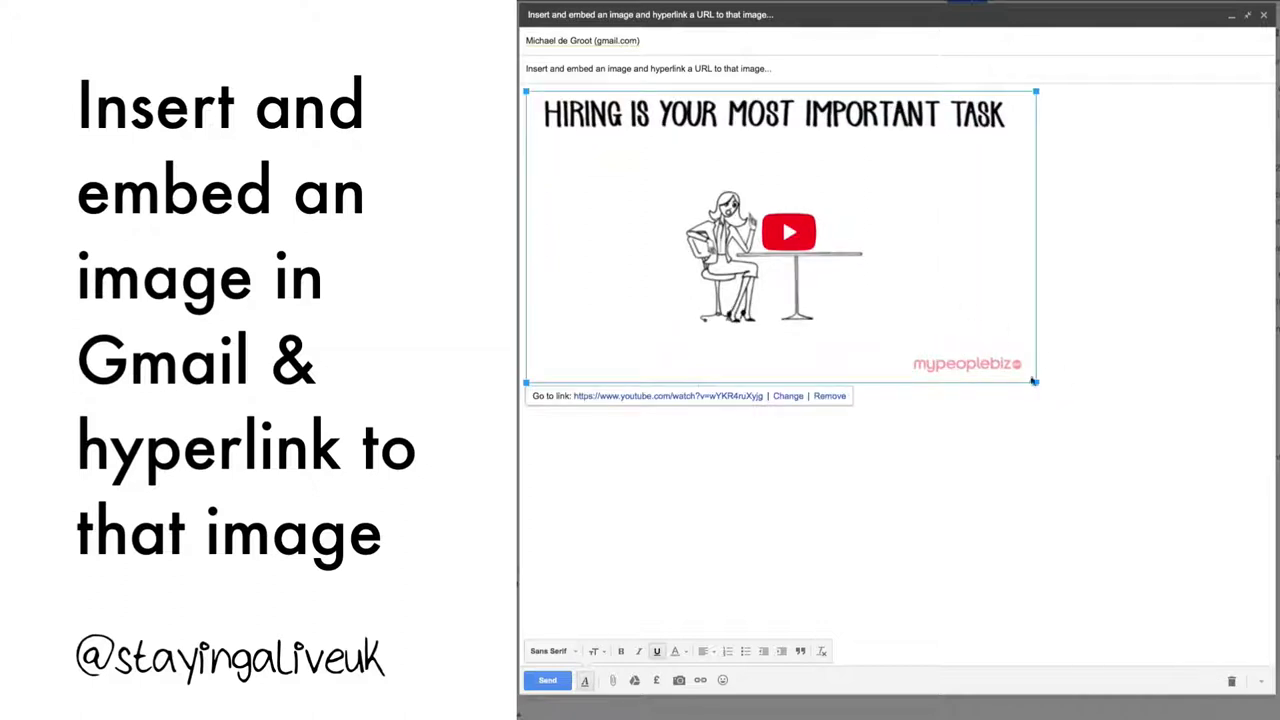
{"action": "left_click_drag", "start_coordinate": [1037, 384], "coordinate": [923, 320]}
{"action": "left_click", "coordinate": [1083, 314]}
{"action": "left_click", "coordinate": [843, 200]}
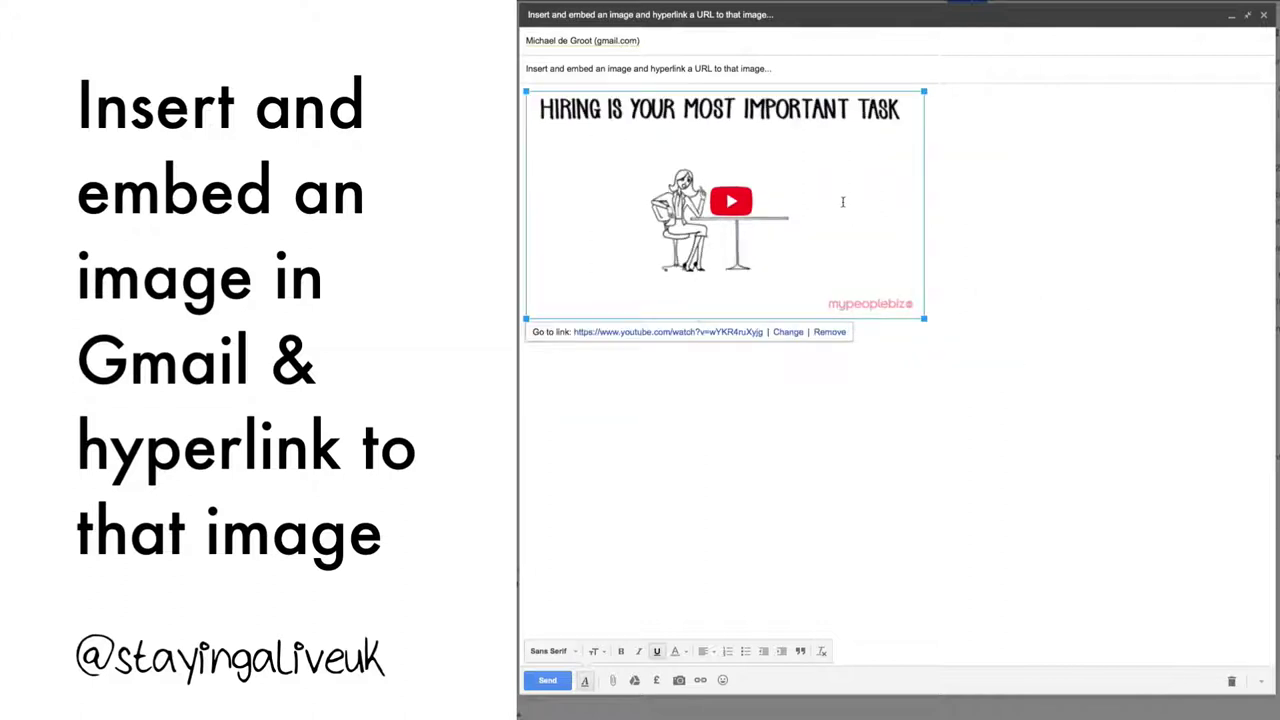
Add the line "Hello, mamamamamam" below the linked image and blank lines above the image.
{"action": "left_click", "coordinate": [961, 262]}
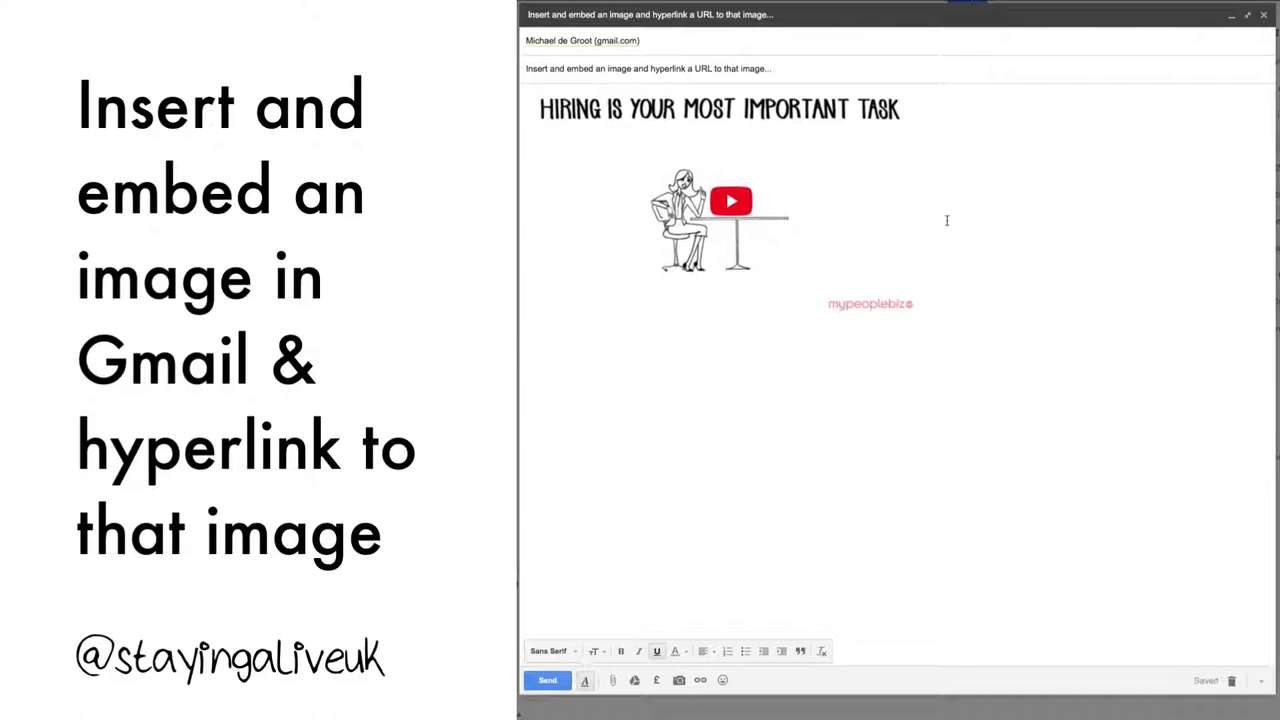
{"action": "key", "text": "Return"}
{"action": "type", "text": "Hello, mamamamamam"}
{"action": "left_click", "coordinate": [680, 172]}
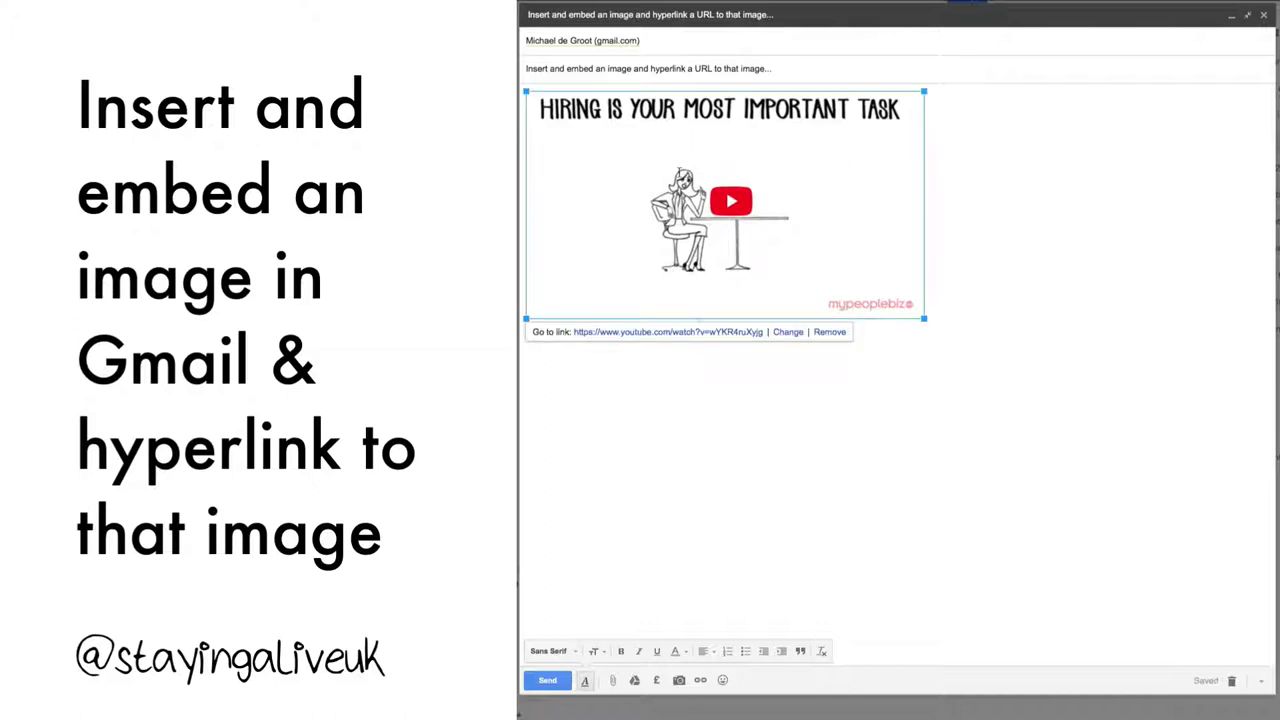
{"action": "left_click", "coordinate": [526, 182]}
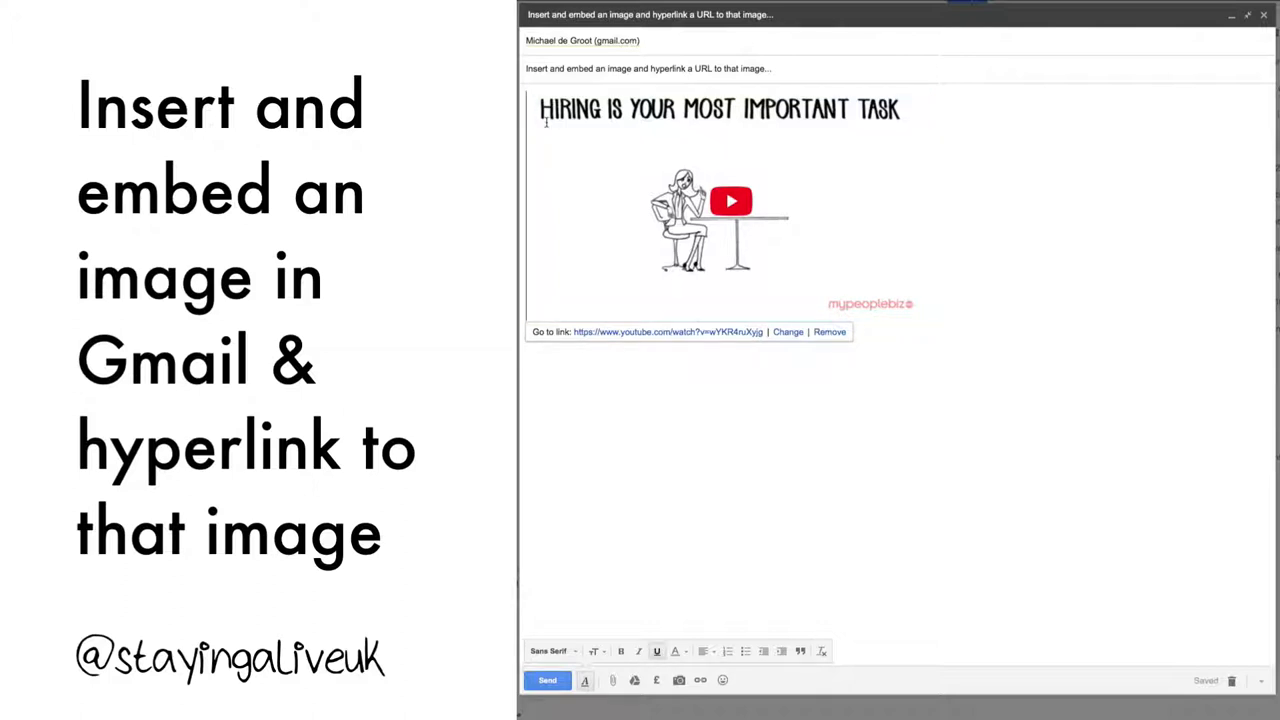
{"action": "type", "text": "Hello, mamamamamam"}
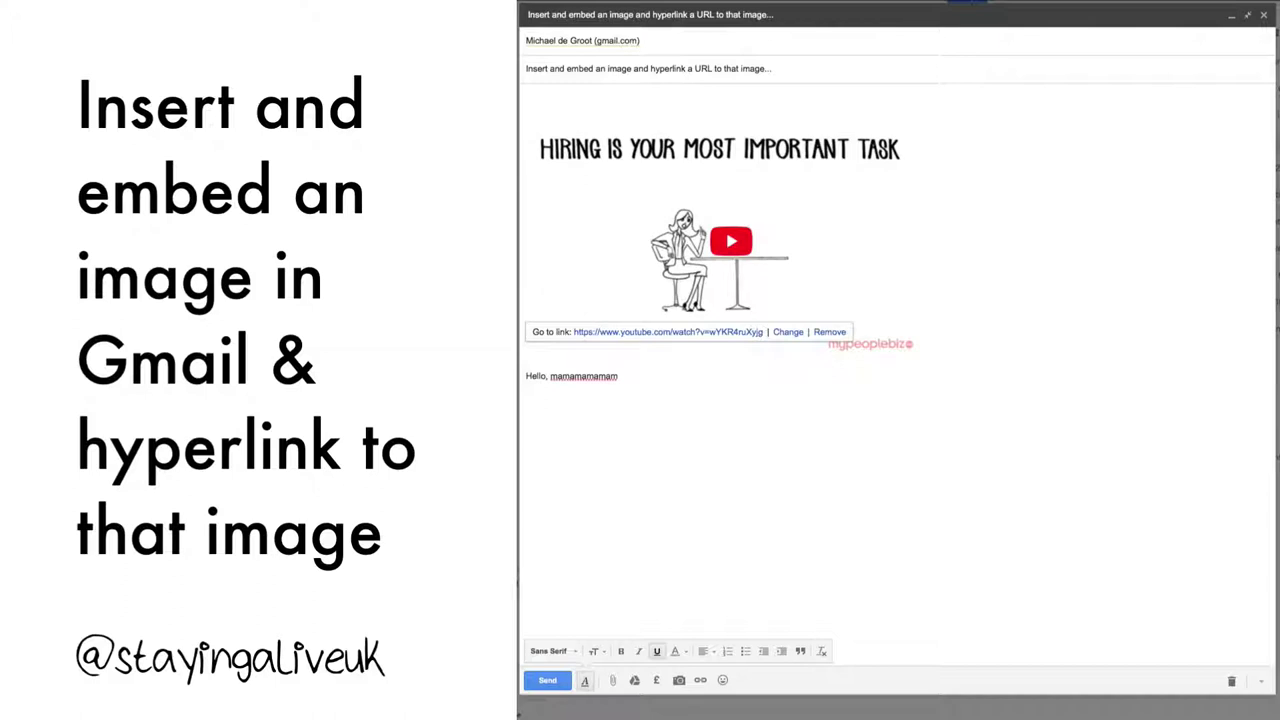
Enter "Hello, mmmmm" on the first line of the message above the image, followed by a new line.
{"action": "left_click", "coordinate": [527, 96]}
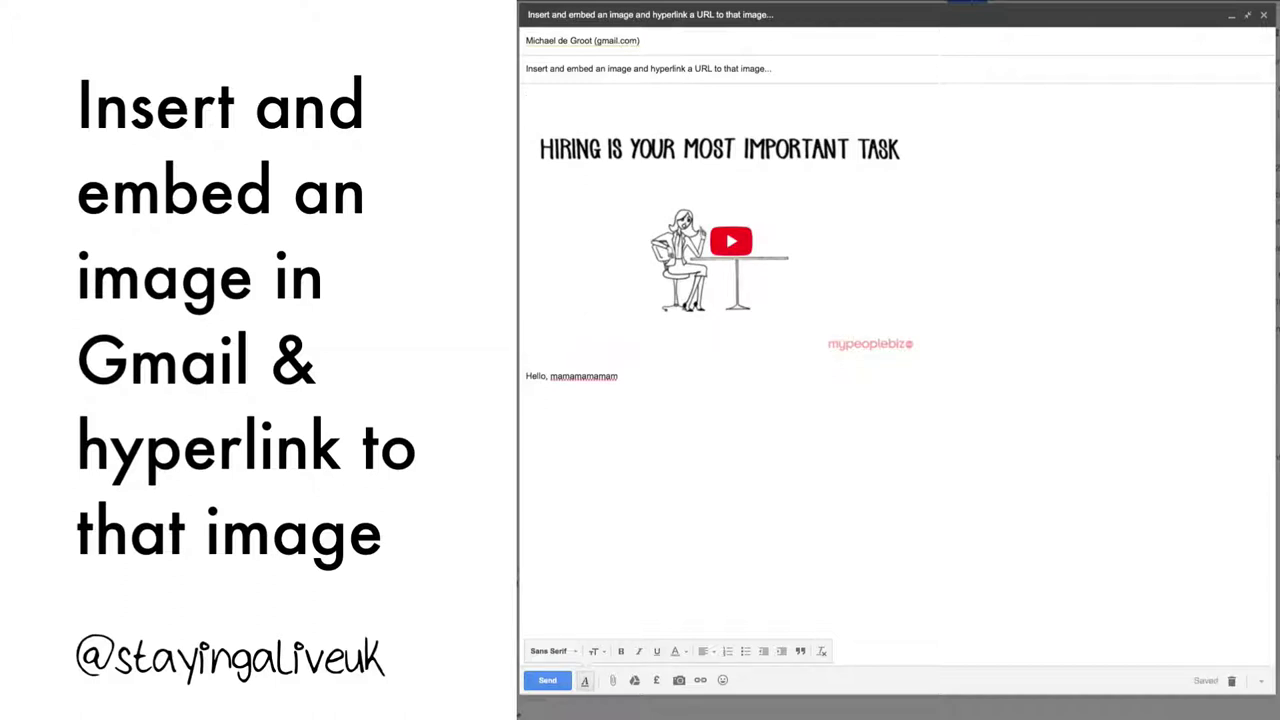
{"action": "type", "text": "Hello, mmmmm"}
{"action": "key", "text": "Return"}
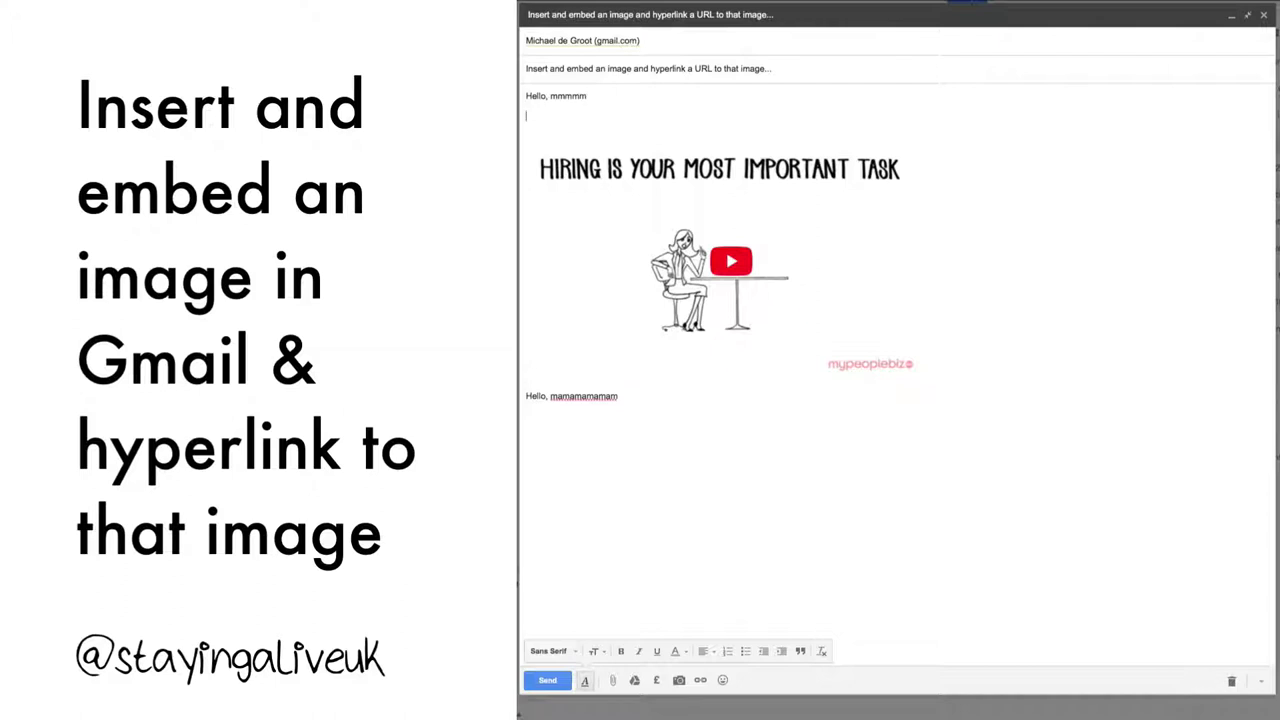